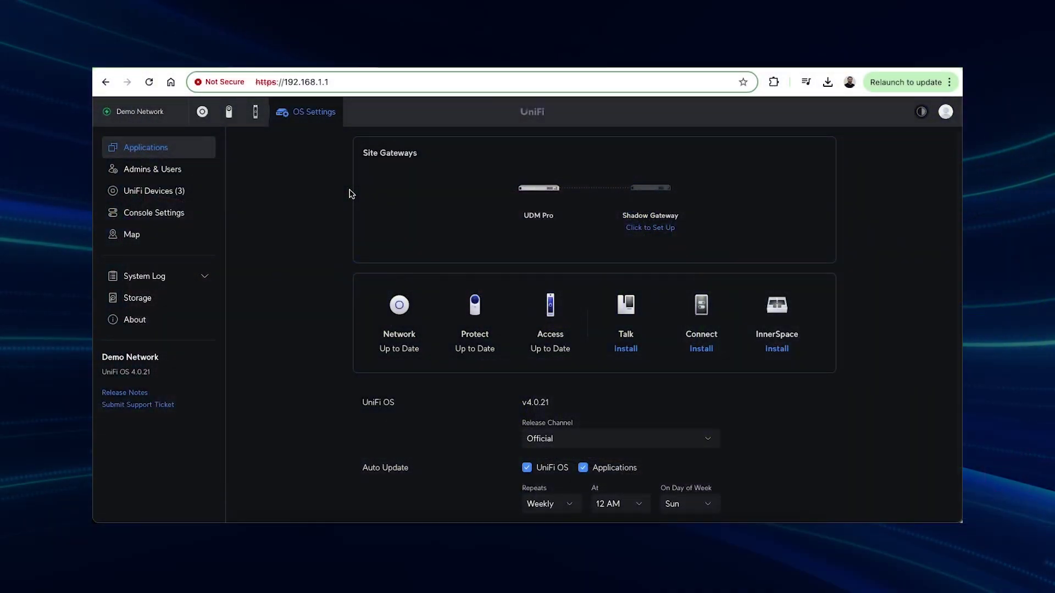
Step: Adopt the waiting UA Ultra 4f8d reader from the Access devices list
left_click(550, 309)
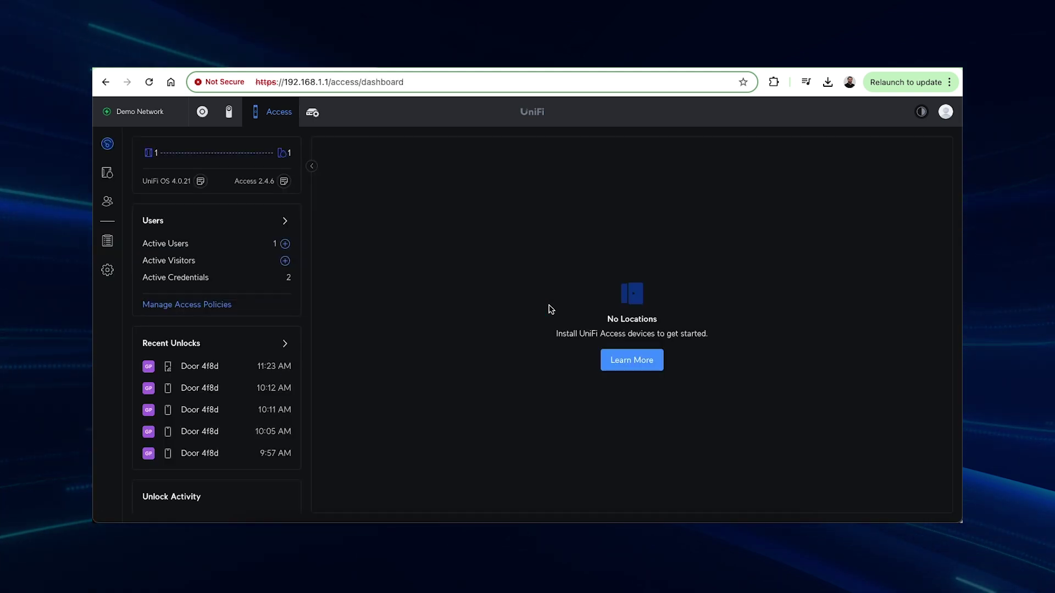
left_click(103, 178)
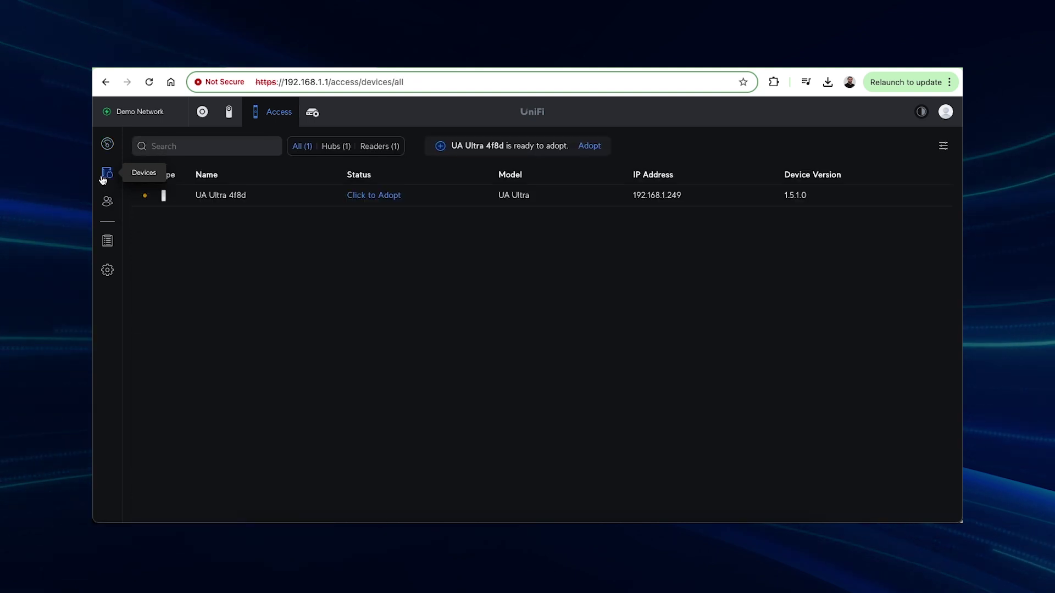
left_click(361, 196)
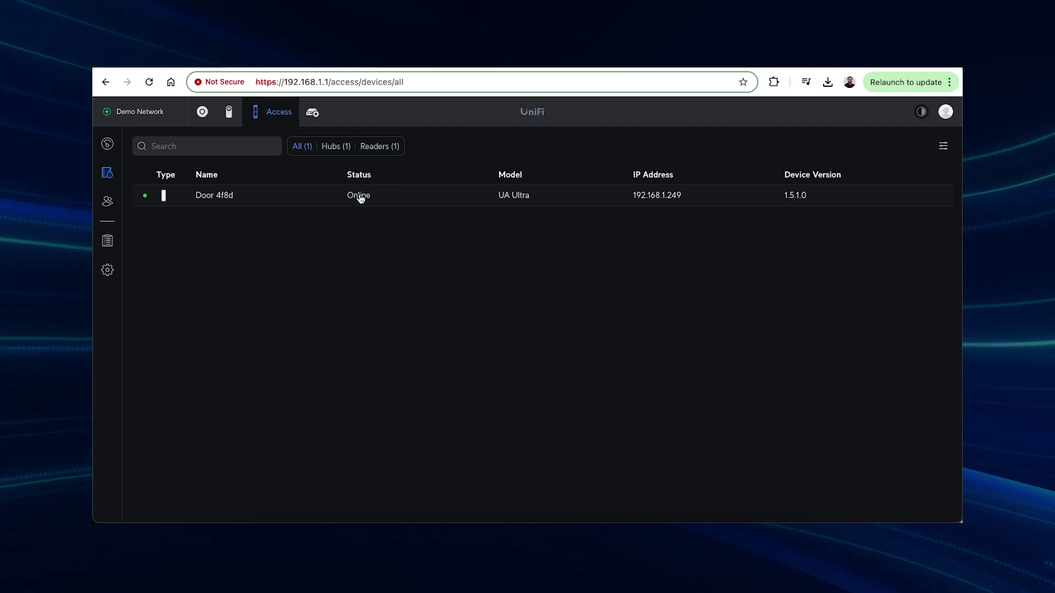
Step: Test-unlock Door 4f8d from its side panel, then bring up its Settings tab
left_click(385, 200)
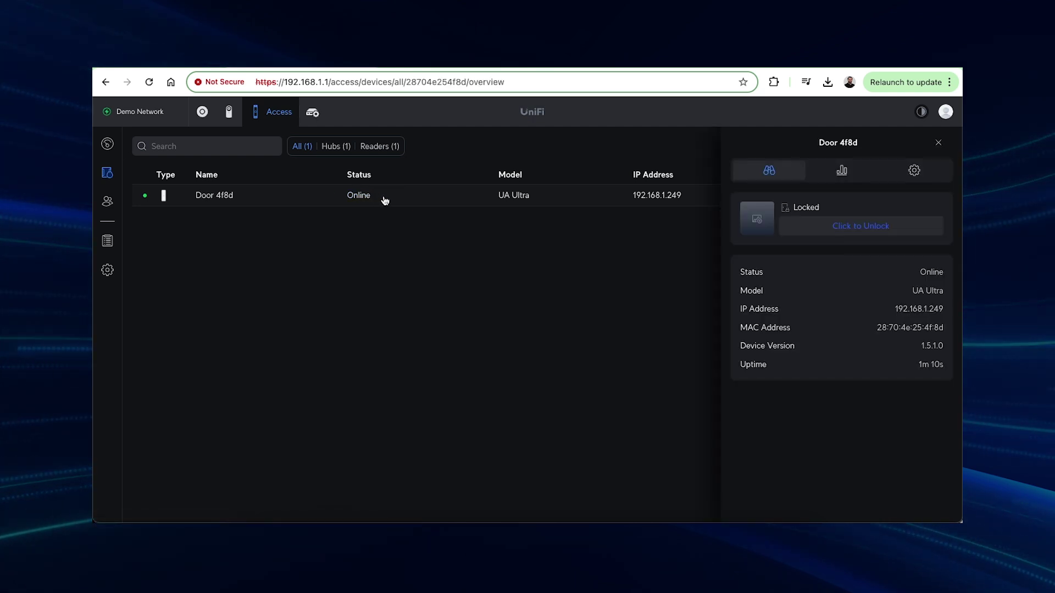
left_click(823, 229)
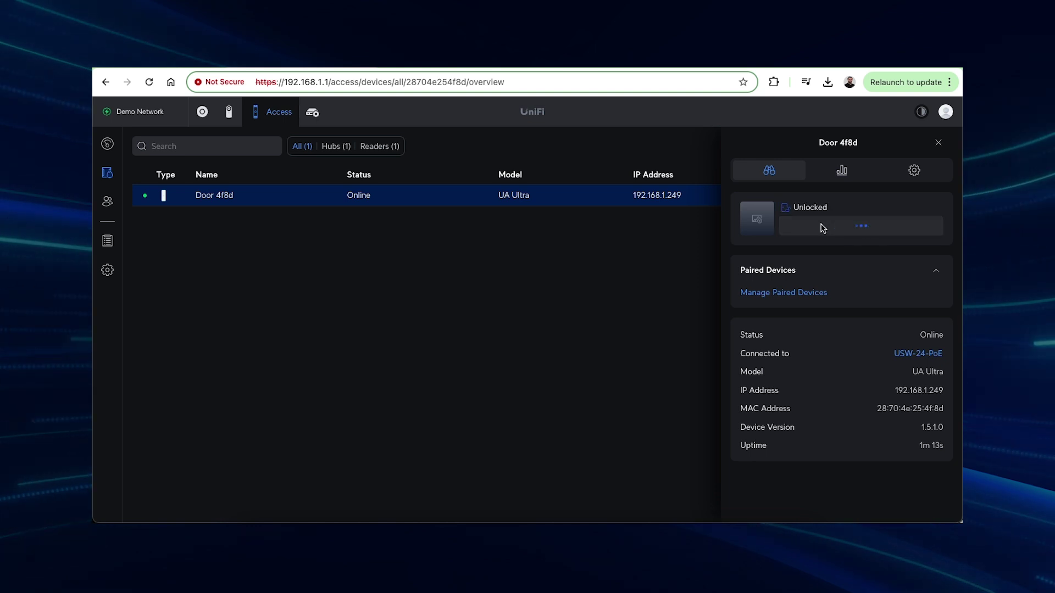
left_click(913, 178)
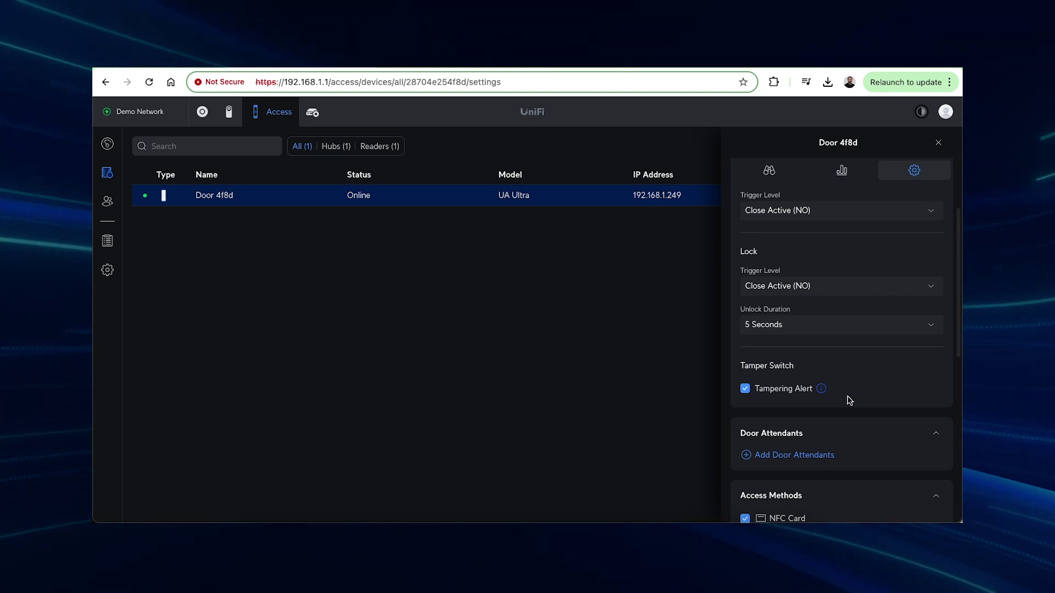
Step: Assign the existing user as Door 4f8d's door attendant and apply the door settings
scroll(849, 401, "down", 2)
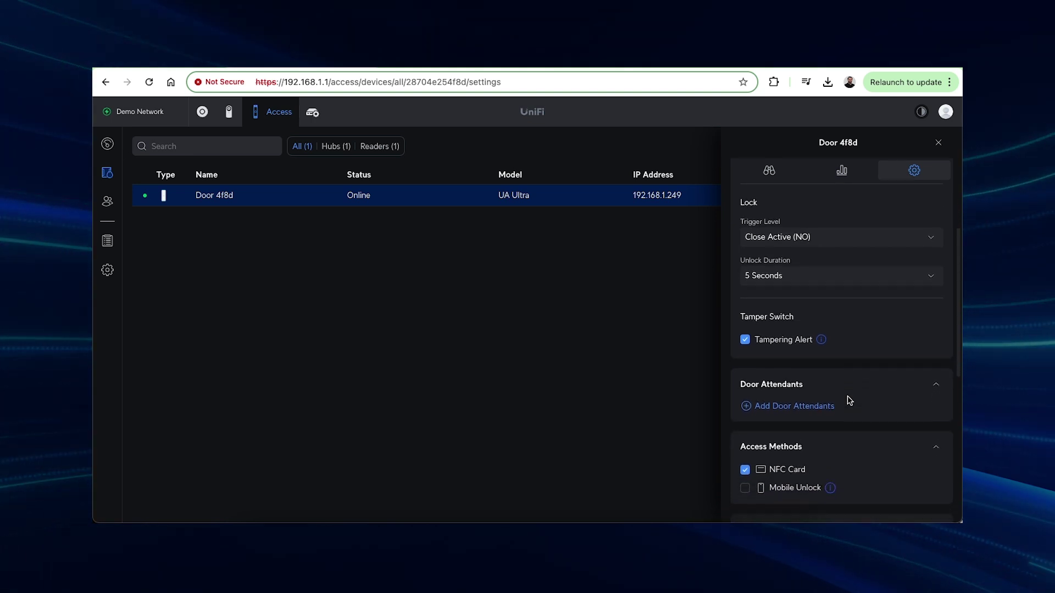
left_click(818, 404)
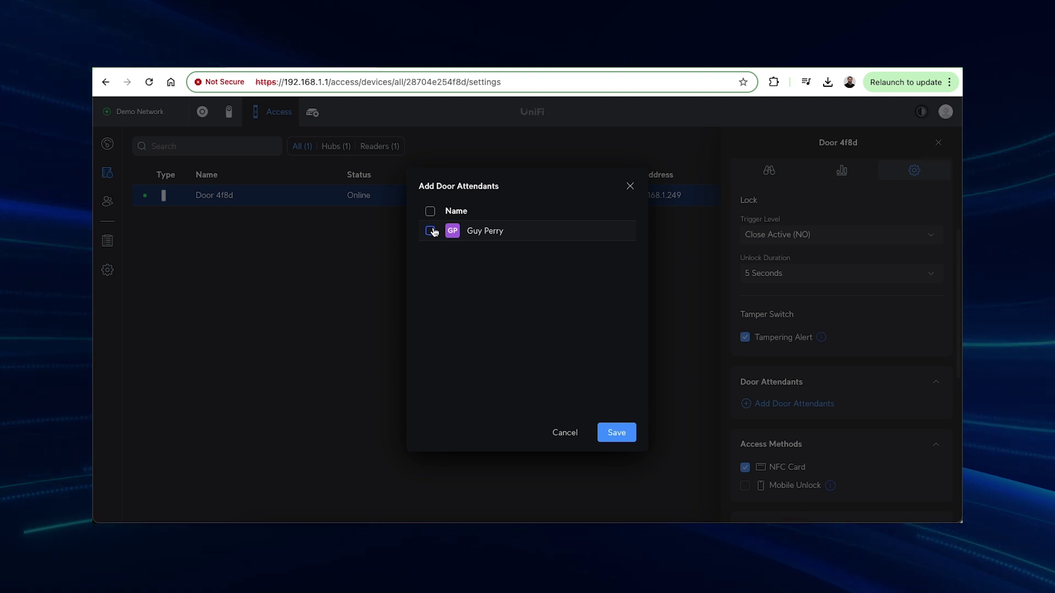
left_click(608, 429)
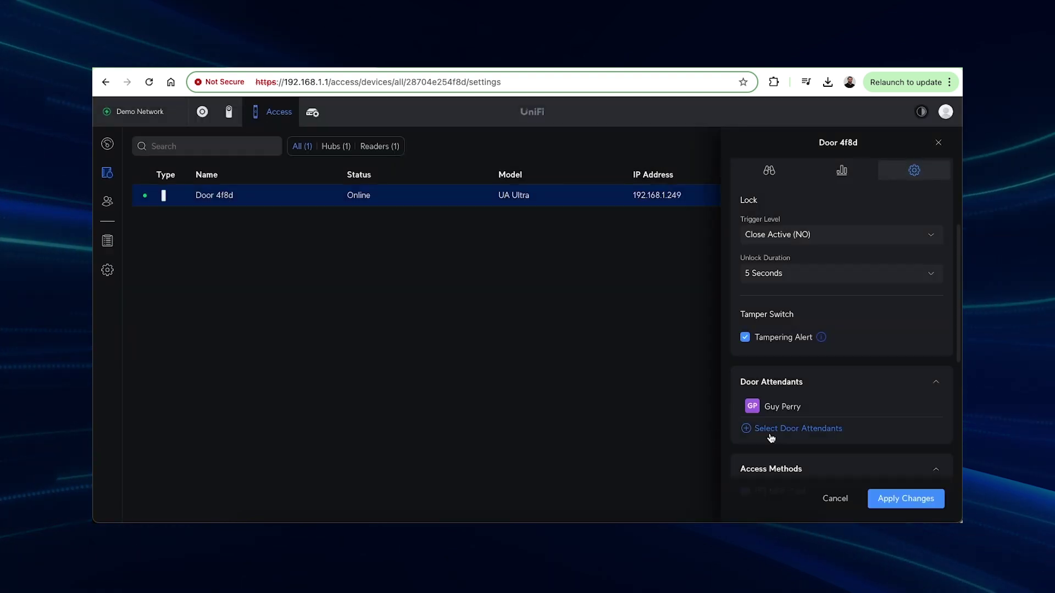
left_click(891, 498)
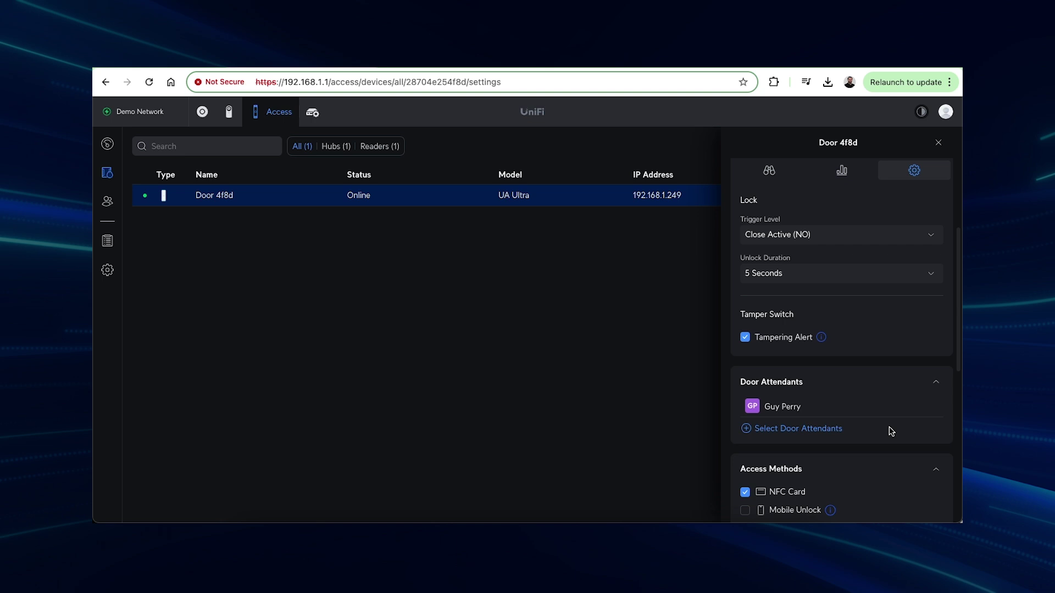
scroll(891, 432, "down", 2)
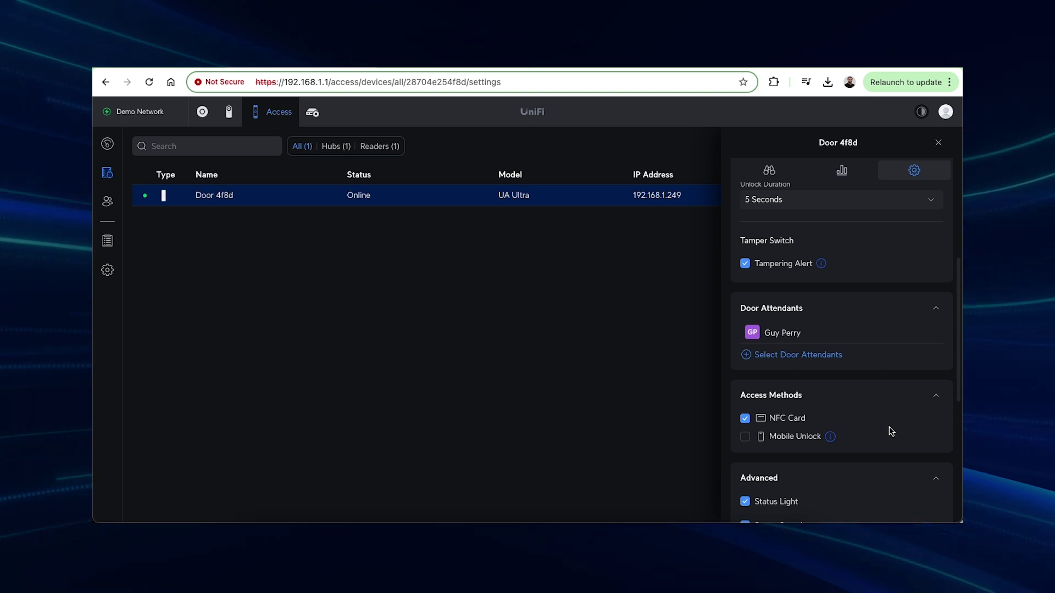
Step: Register a new NFC card in Card Inventory using Door 4f8d's reader
left_click(113, 269)
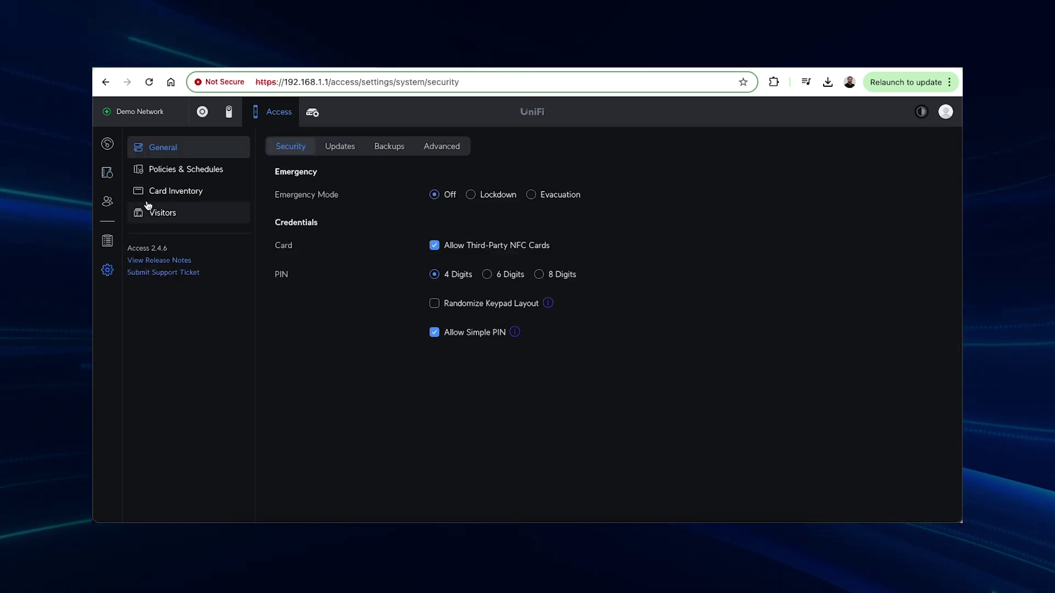
left_click(152, 190)
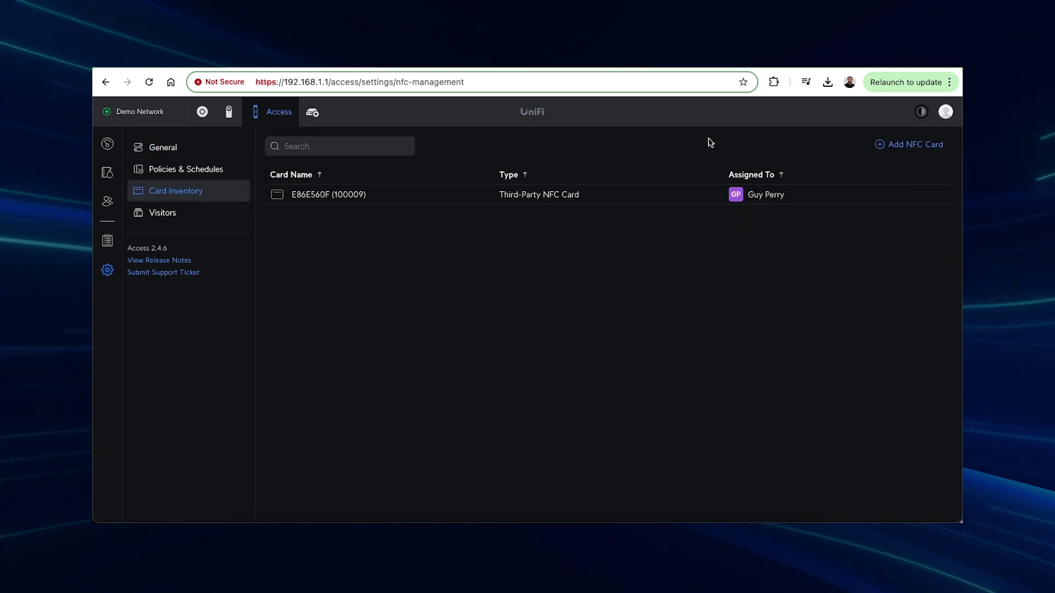
left_click(912, 145)
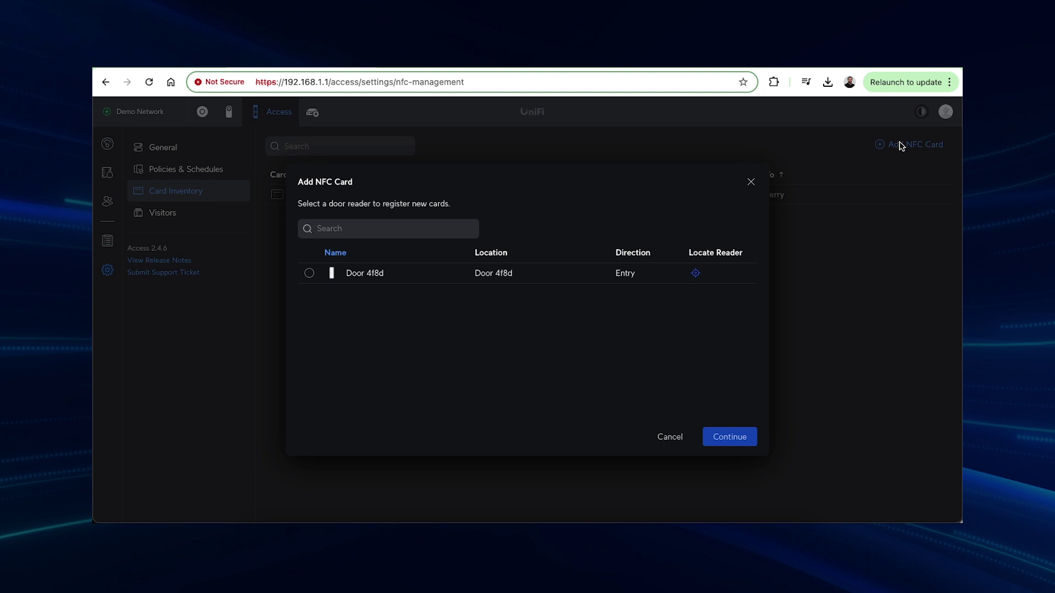
left_click(307, 275)
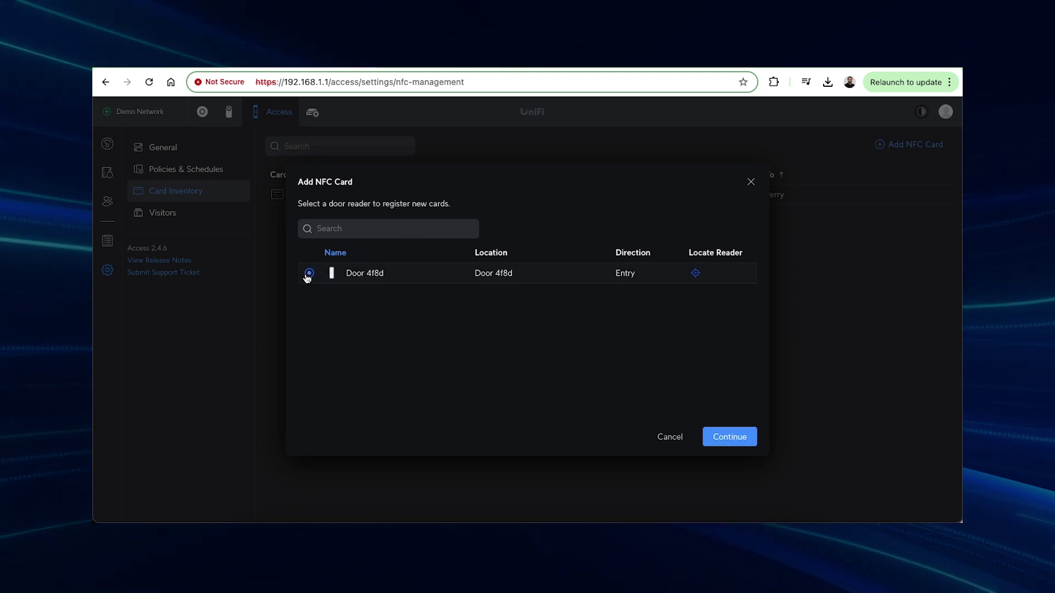
left_click(743, 447)
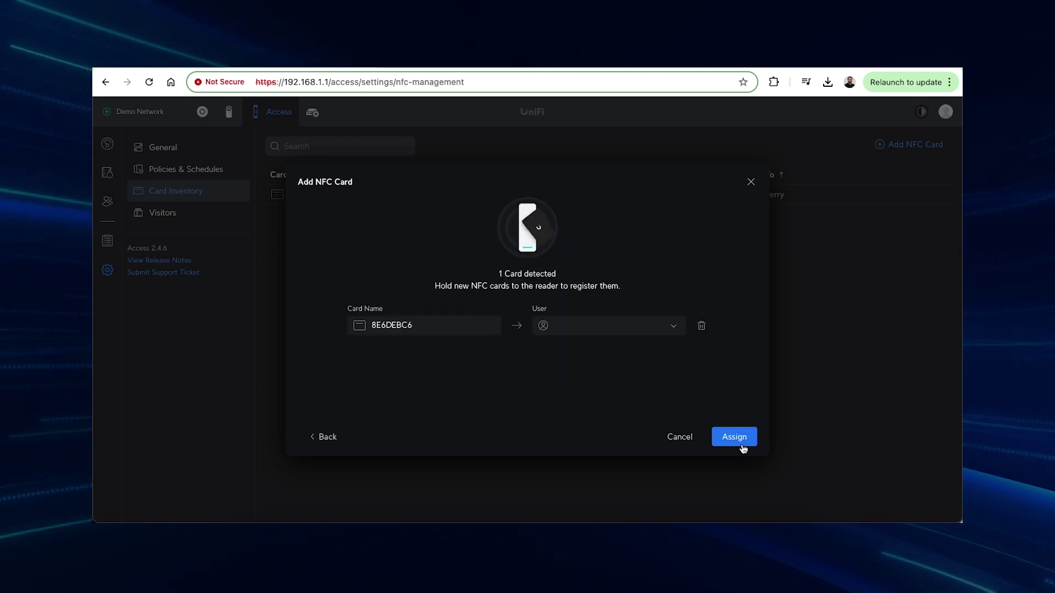
left_click(741, 441)
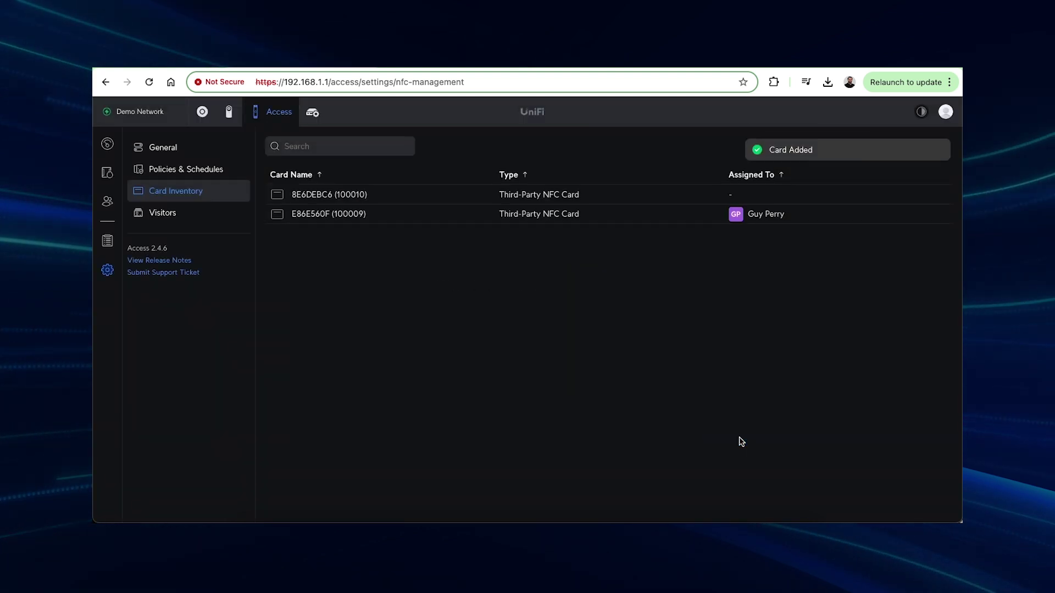
Step: Return to Door 4f8d's settings from the devices list
left_click(107, 173)
left_click(280, 198)
left_click(914, 171)
scroll(855, 443, "down", 3)
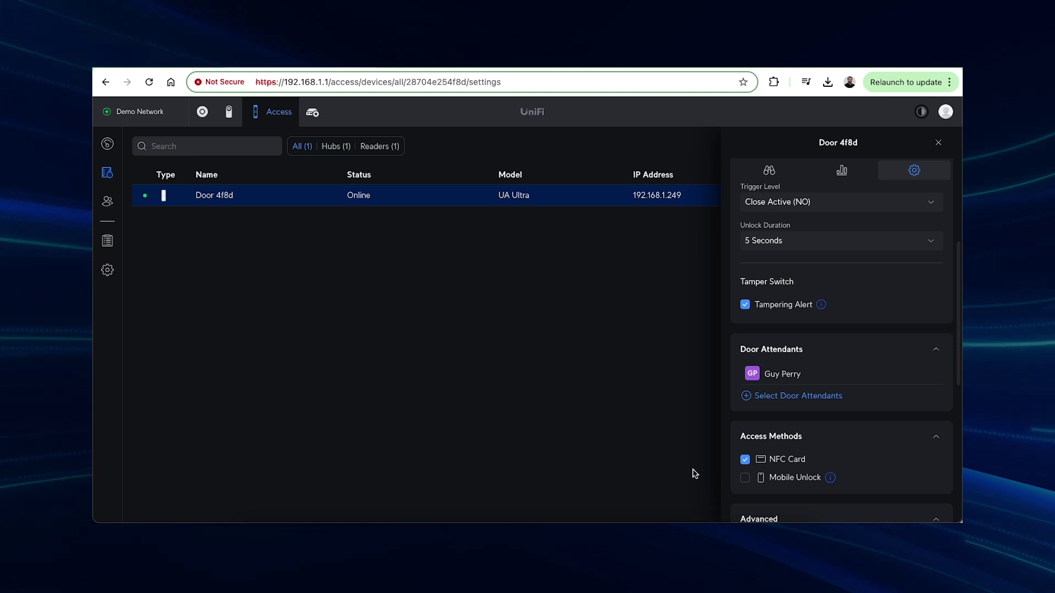
Step: Enable phone-controlled door access in the UniFi OS identity settings
left_click(316, 113)
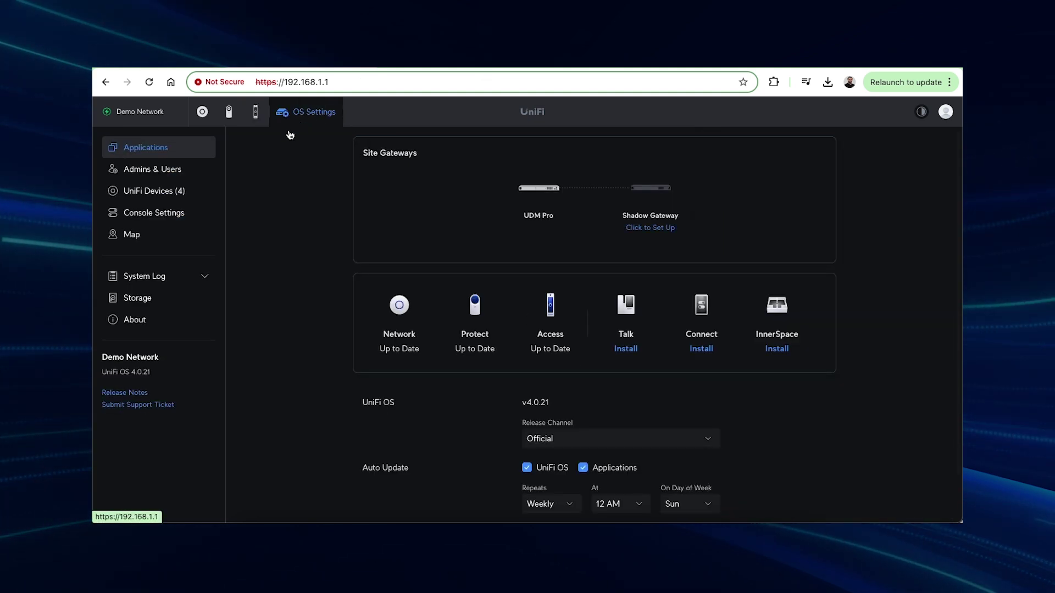
left_click(185, 173)
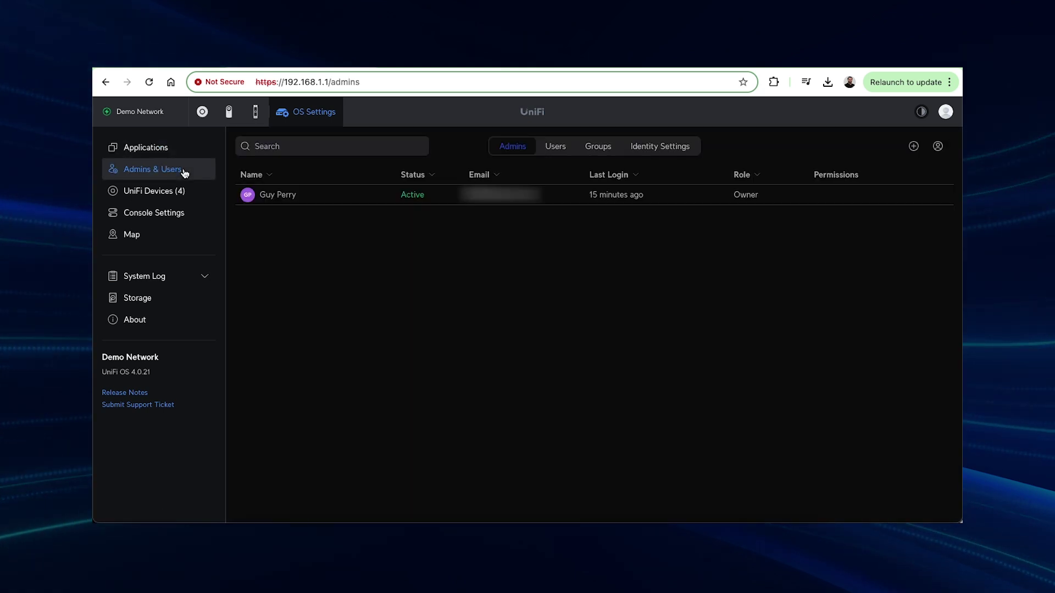
left_click(649, 155)
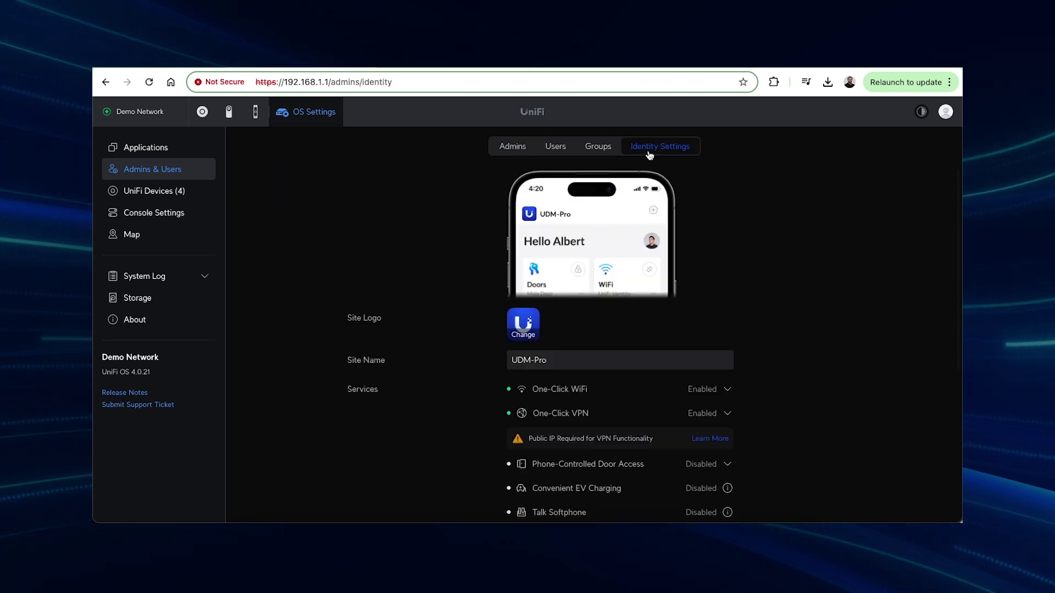
left_click(728, 466)
left_click(703, 491)
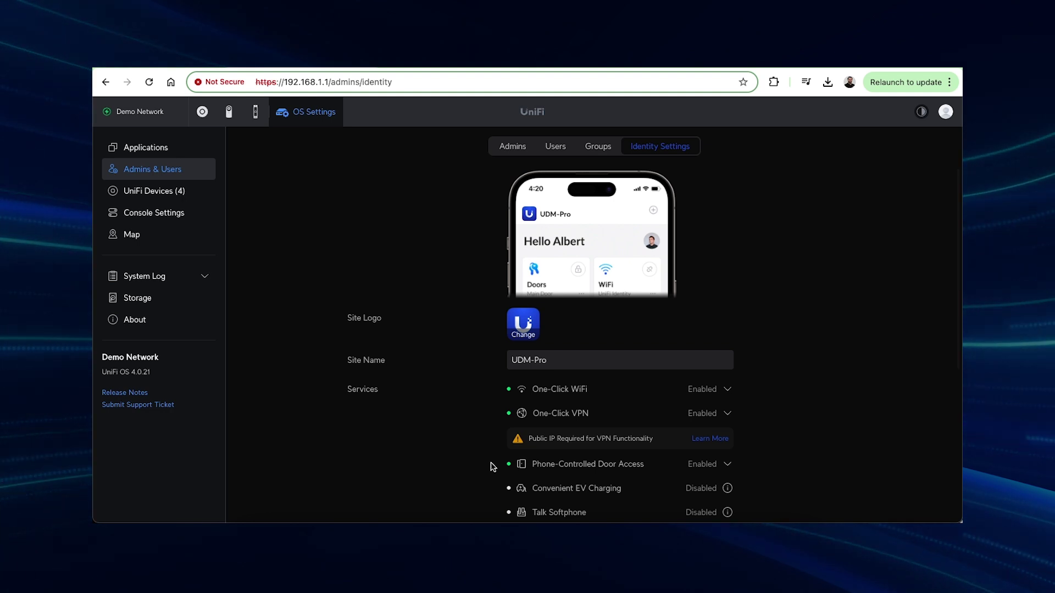
Step: Resend the UniFi Identity invitation to the site's user
left_click(552, 146)
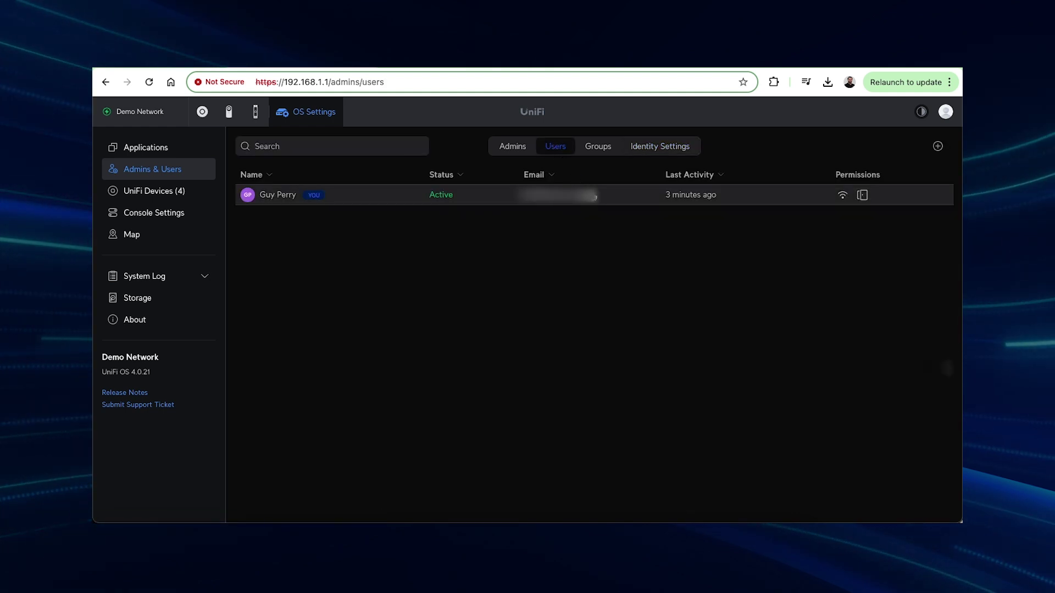
left_click(595, 197)
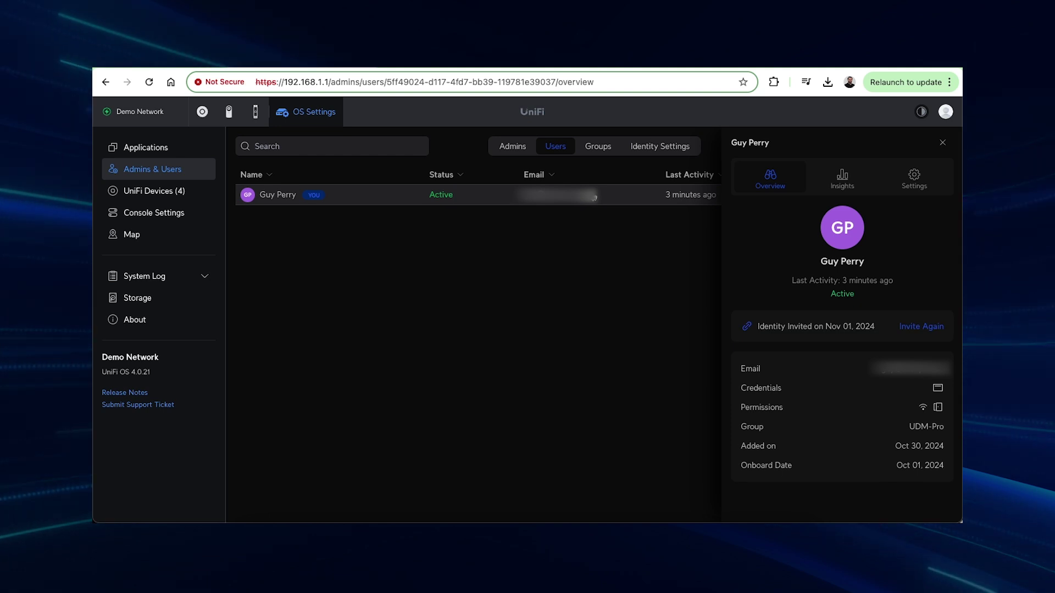
left_click(902, 328)
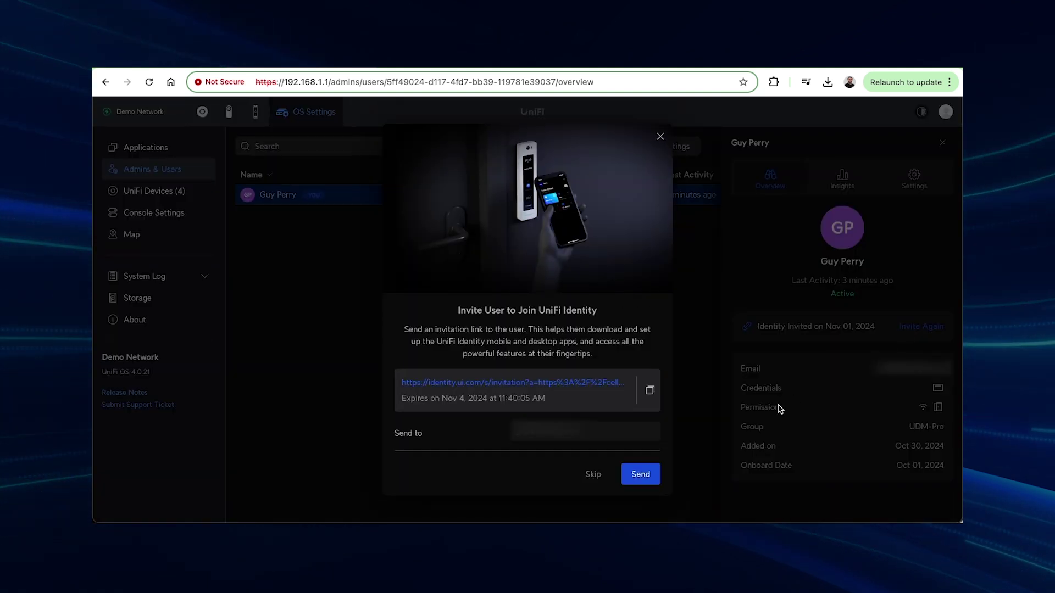
left_click(641, 475)
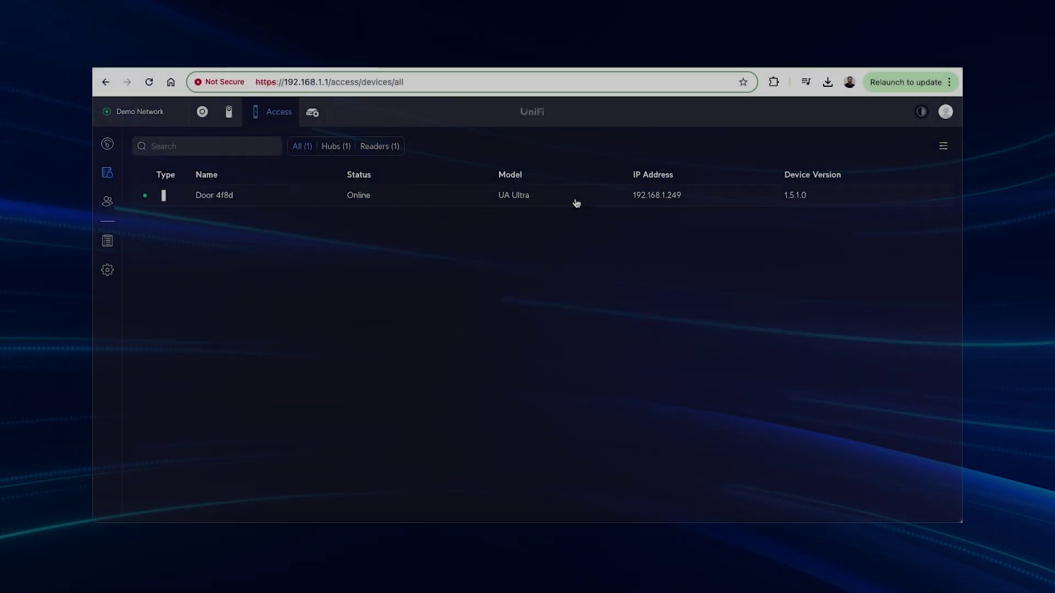
Step: Pair the G3 Bullet camera with Door 4f8d through Manage Paired Devices
left_click(577, 200)
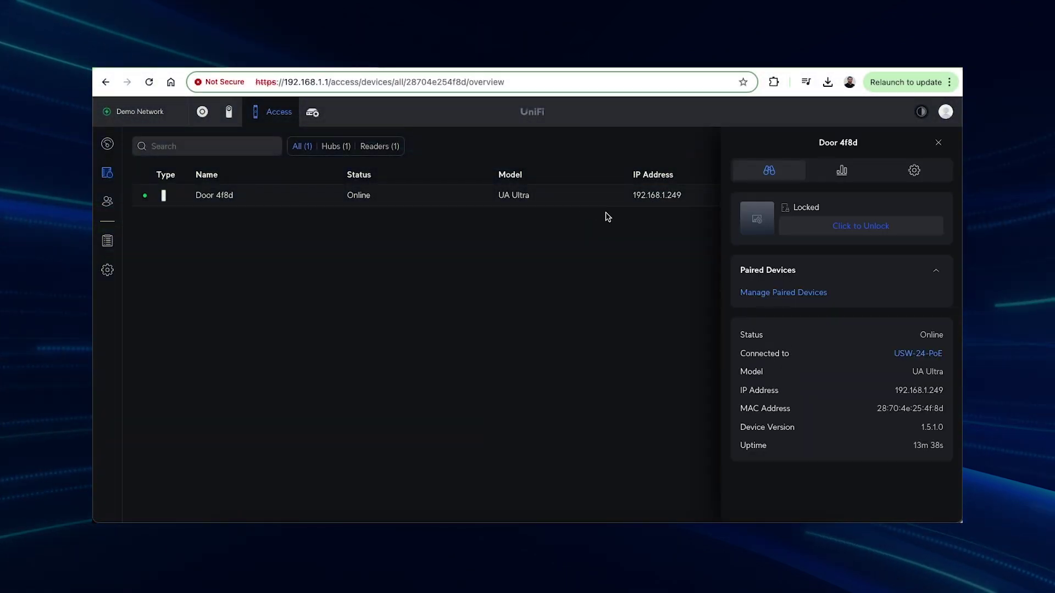
left_click(760, 294)
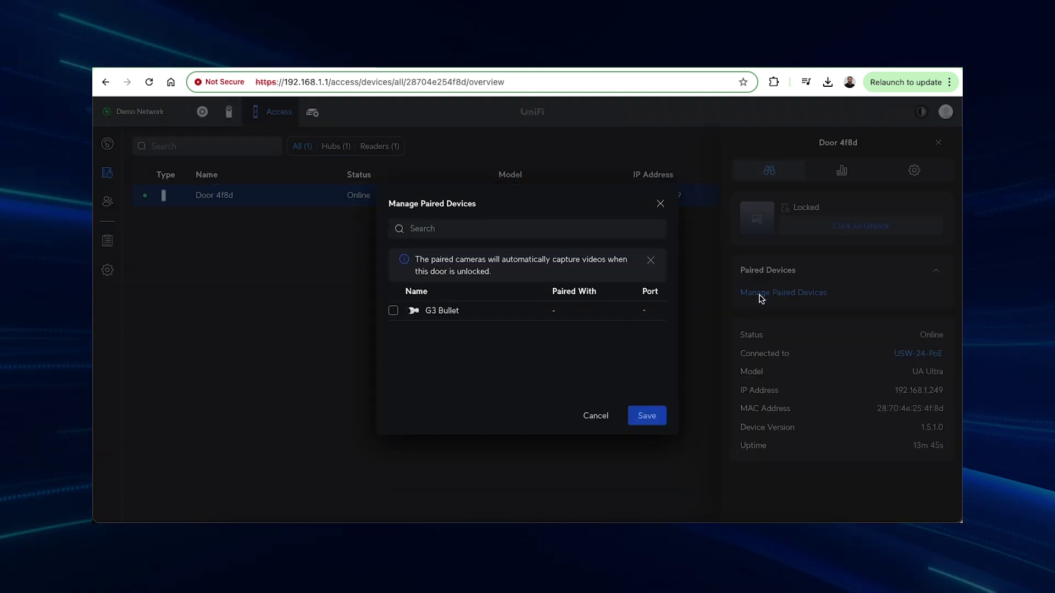
left_click(394, 311)
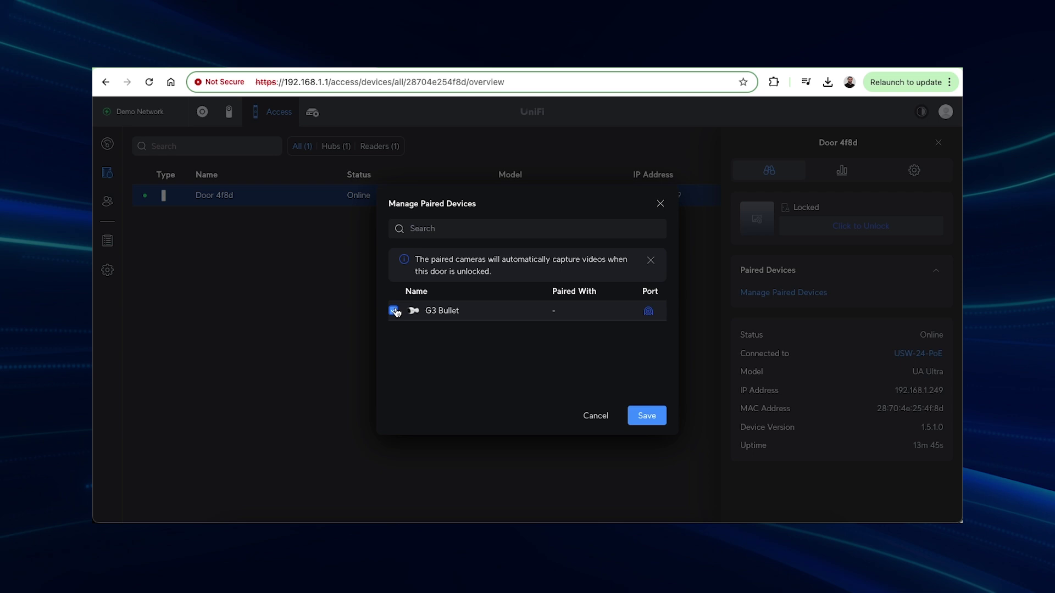
left_click(640, 418)
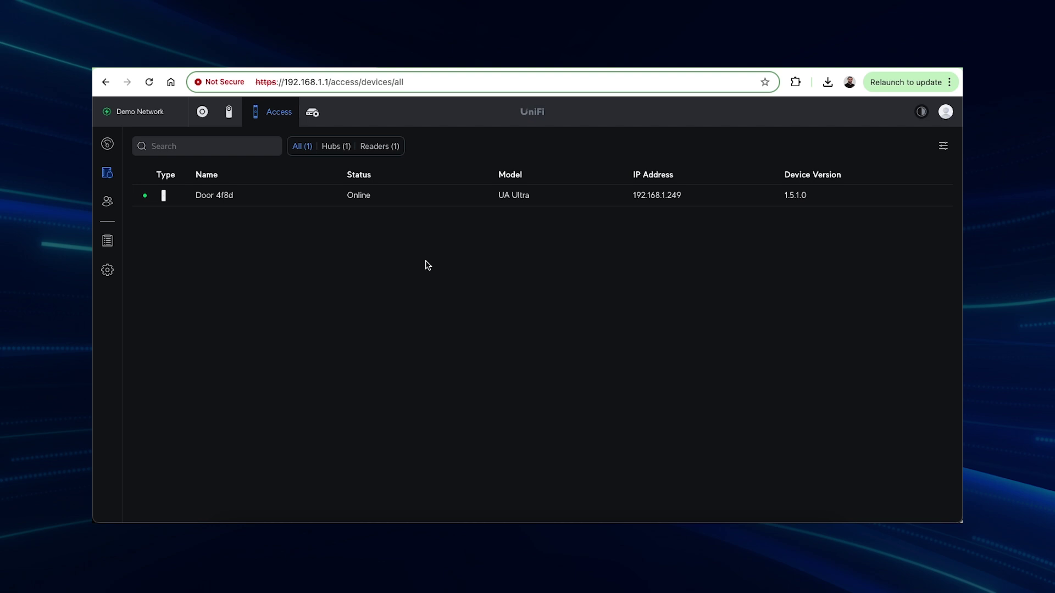
Step: Start a new access policy named Cleaner in Policies & Schedules
left_click(108, 272)
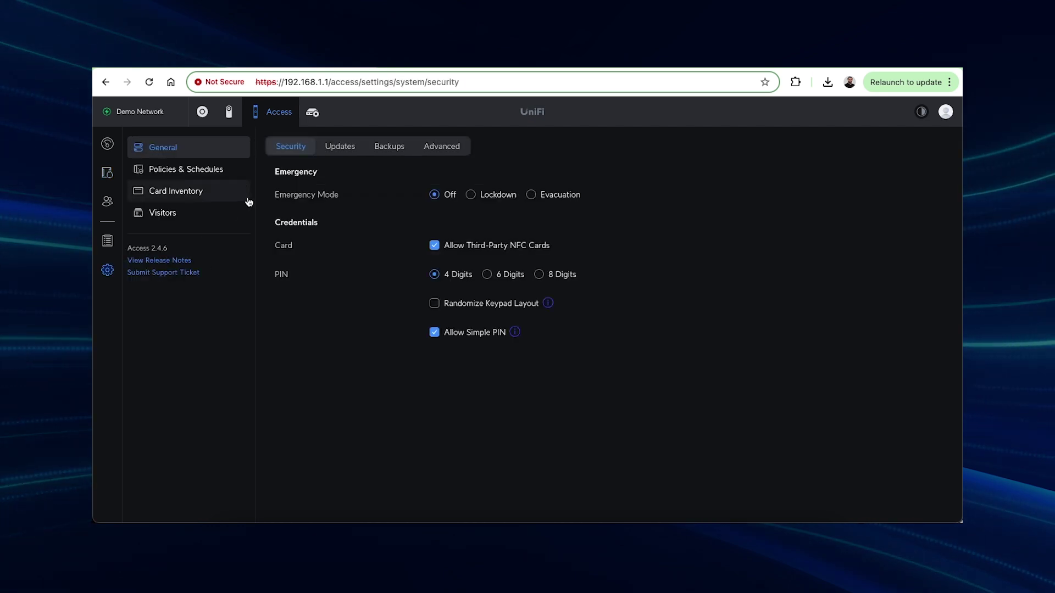
left_click(238, 176)
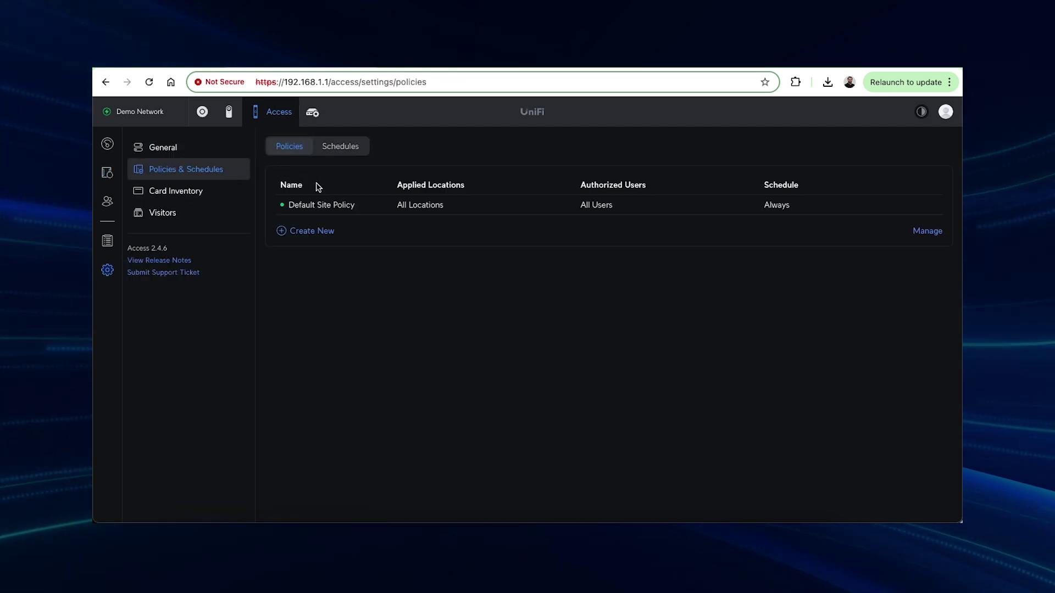
left_click(323, 232)
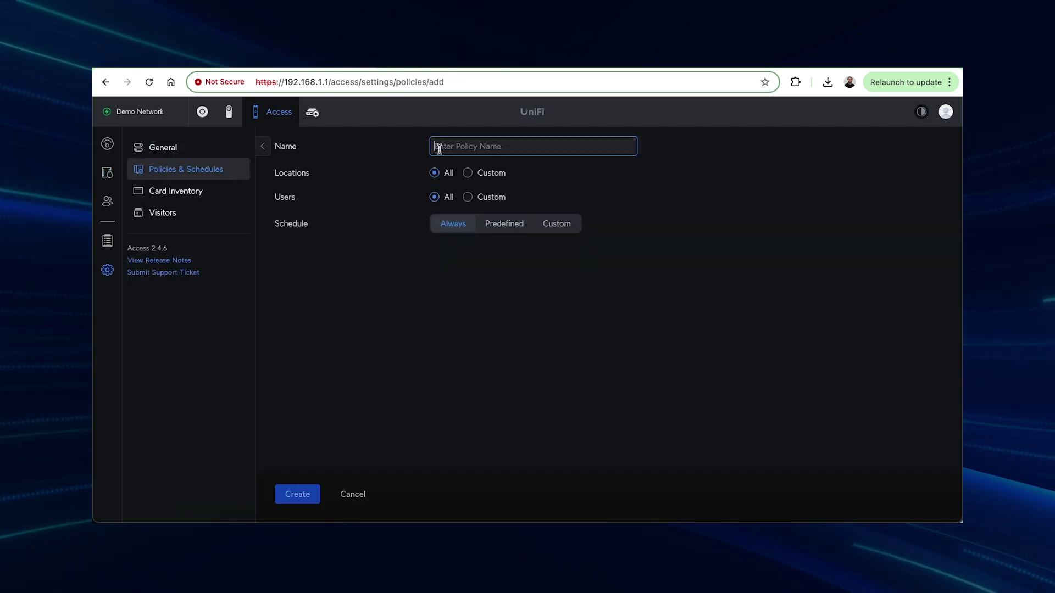
type("Cleaner")
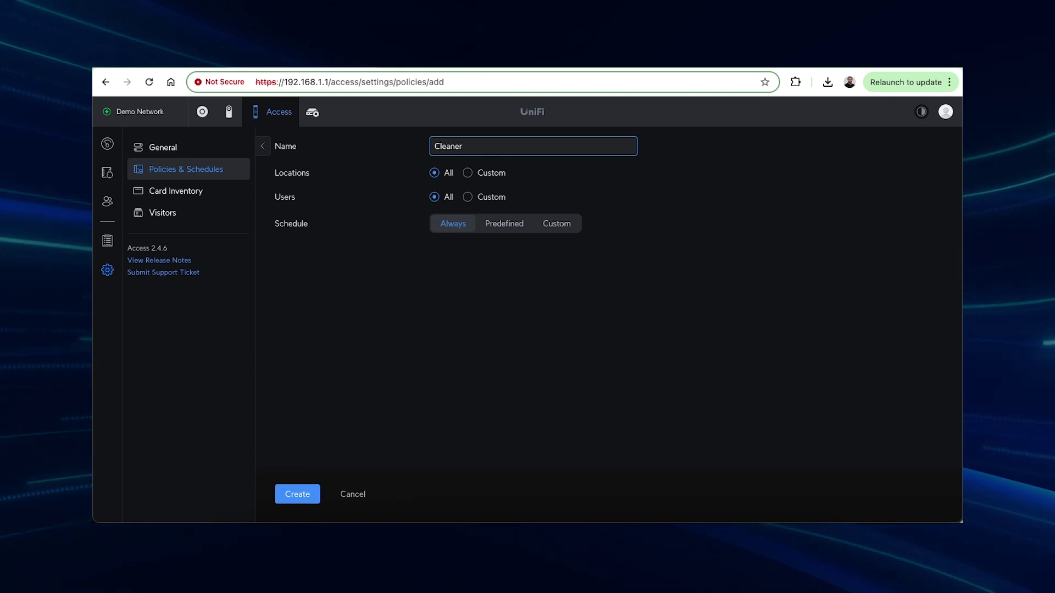
Step: Limit the policy to Door 4f8d as location and one chosen user
left_click(470, 173)
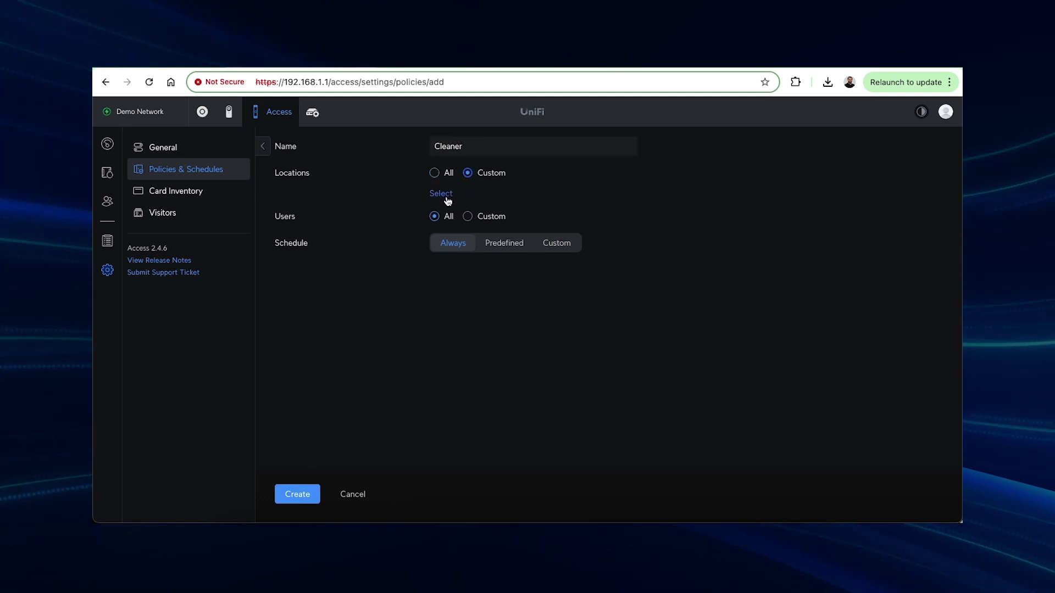
left_click(444, 195)
left_click(488, 231)
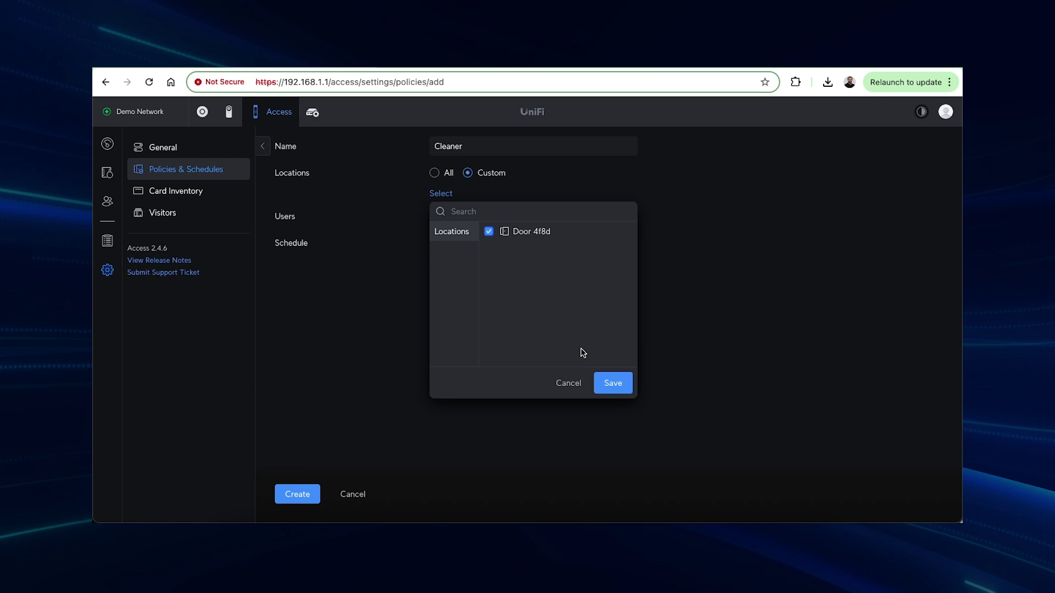
left_click(605, 381)
left_click(469, 237)
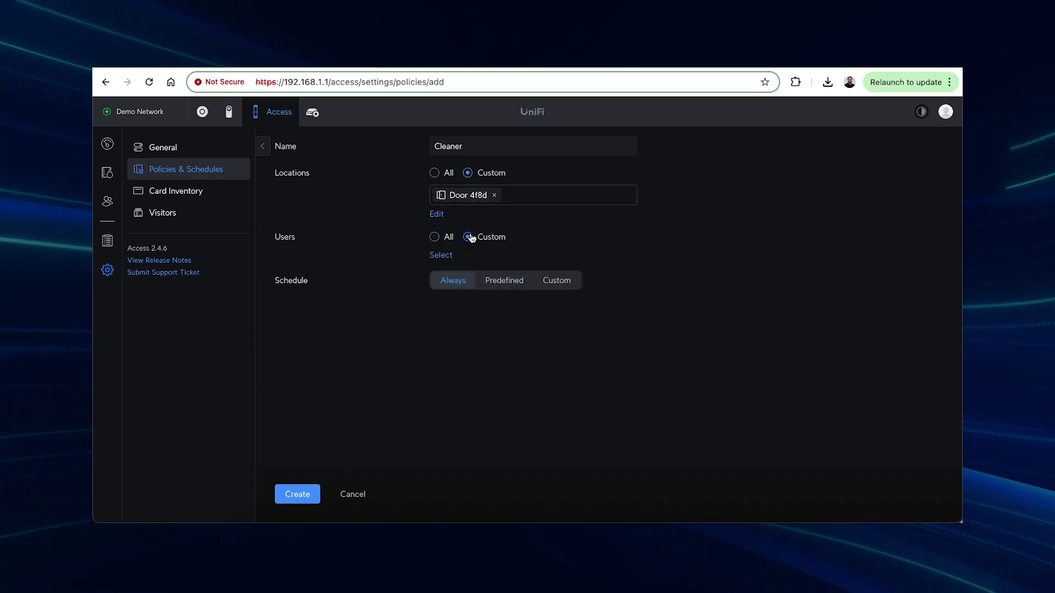
left_click(451, 256)
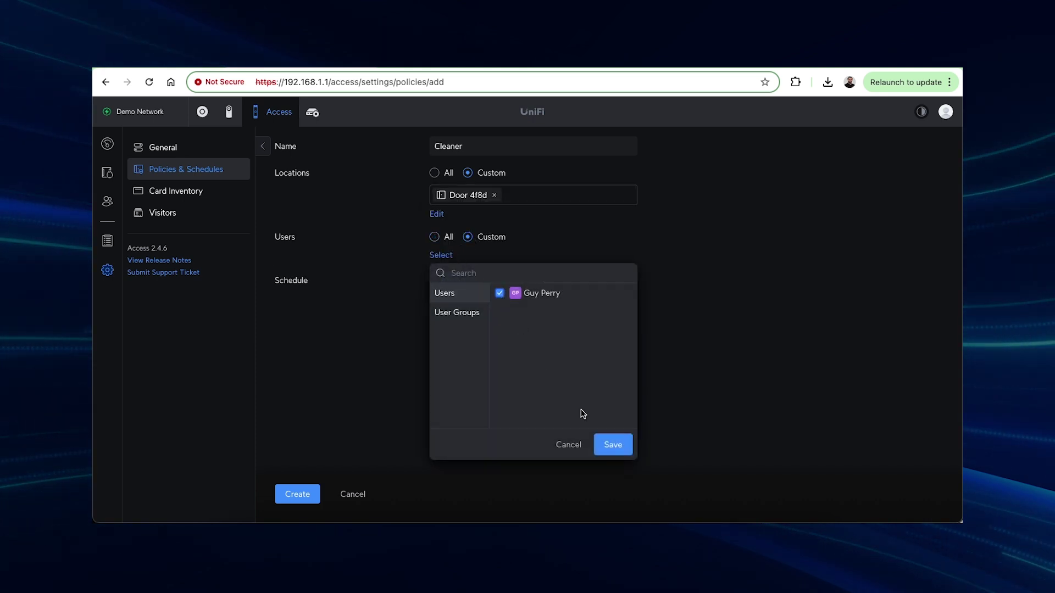
left_click(607, 444)
Step: Give it a custom Mon–Fri 7 AM–5 PM schedule saved as 'Cleaner Schedule', and create the policy
left_click(557, 301)
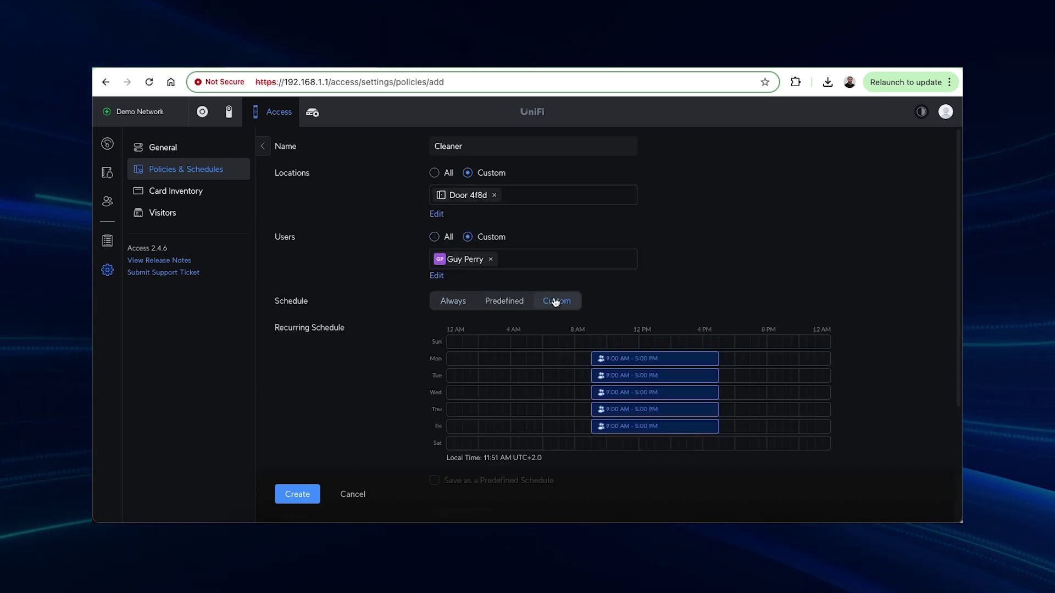
left_click_drag(593, 361, 559, 409)
left_click_drag(592, 427, 559, 427)
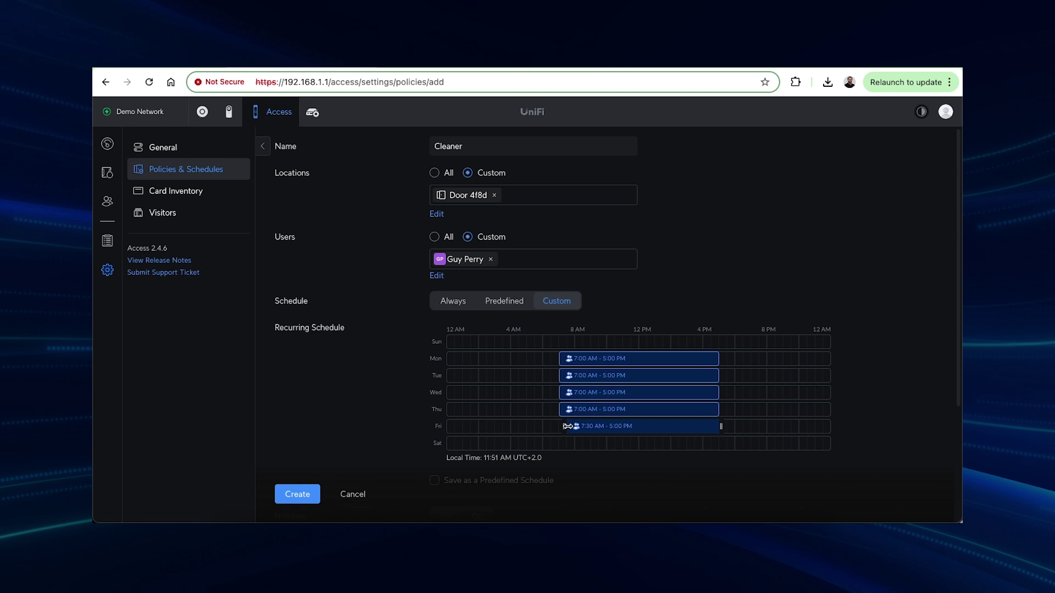
scroll(550, 417, "down", 2)
left_click(468, 380)
left_click(480, 406)
type("Cleaner Schedule")
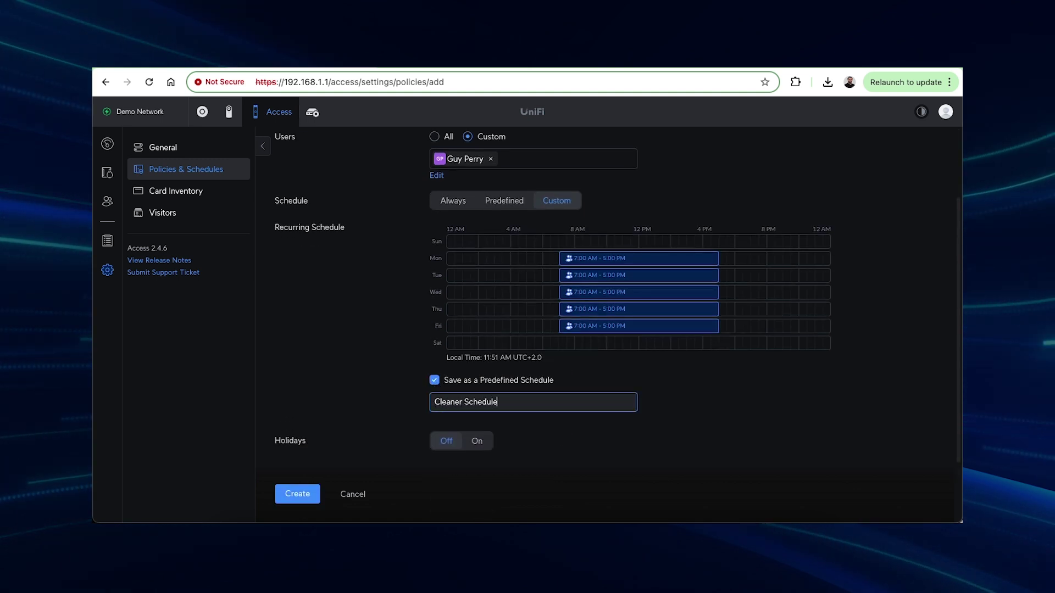
scroll(549, 302, "down", 2)
left_click(298, 494)
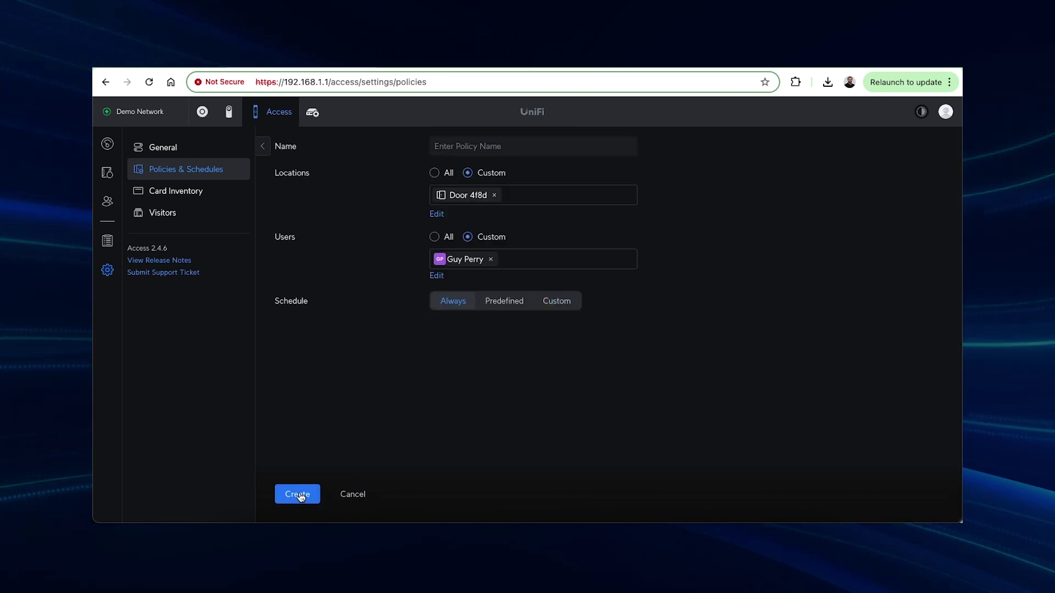
left_click(297, 494)
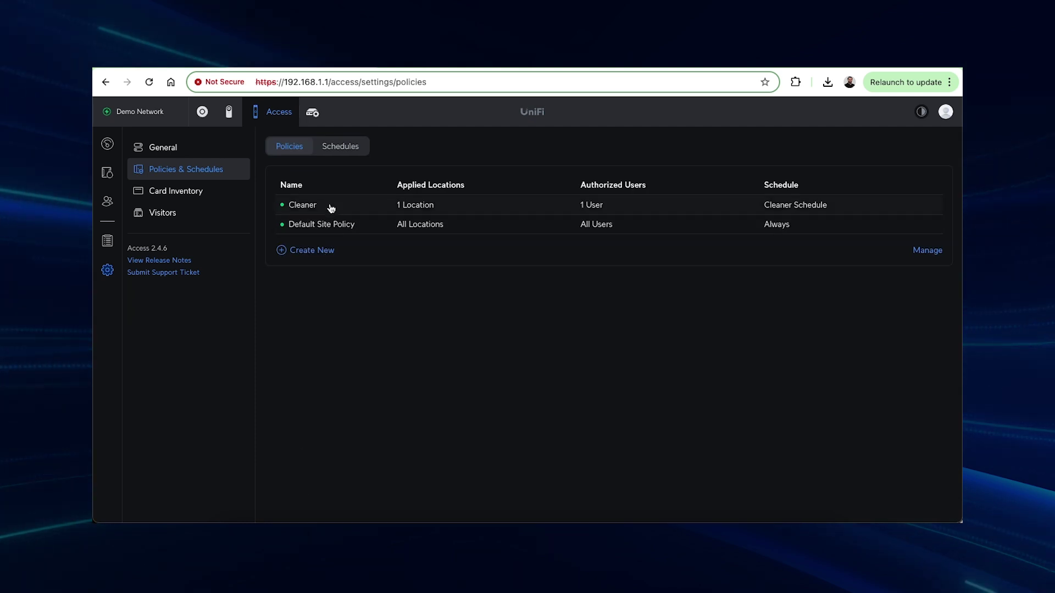